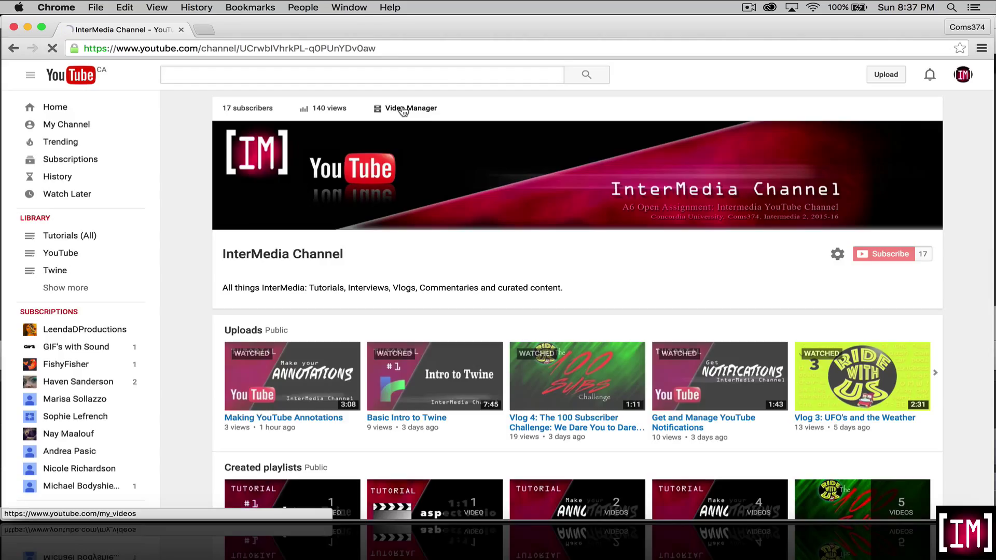
Open Video Manager and pick 'Making YouTube Annotations' for editing.
click(403, 109)
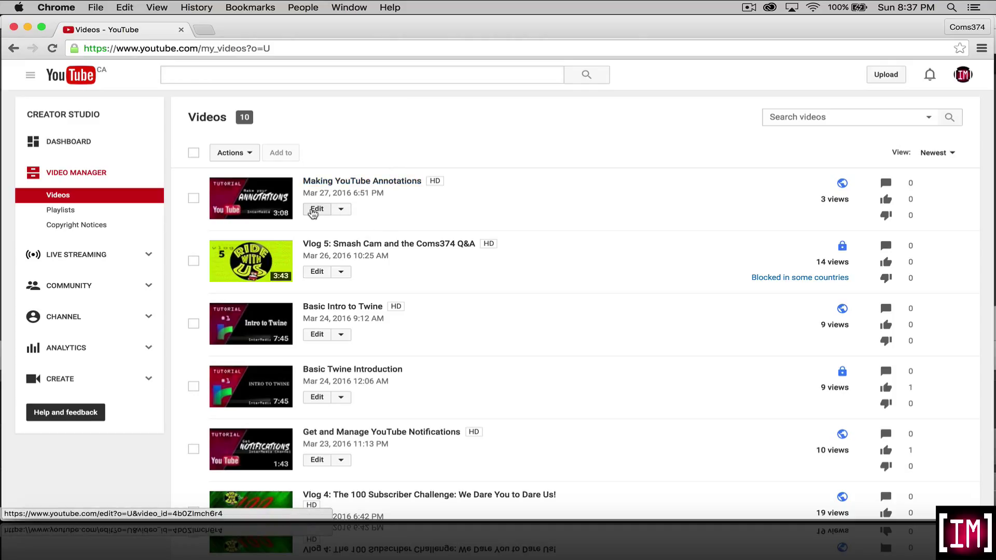
click(314, 212)
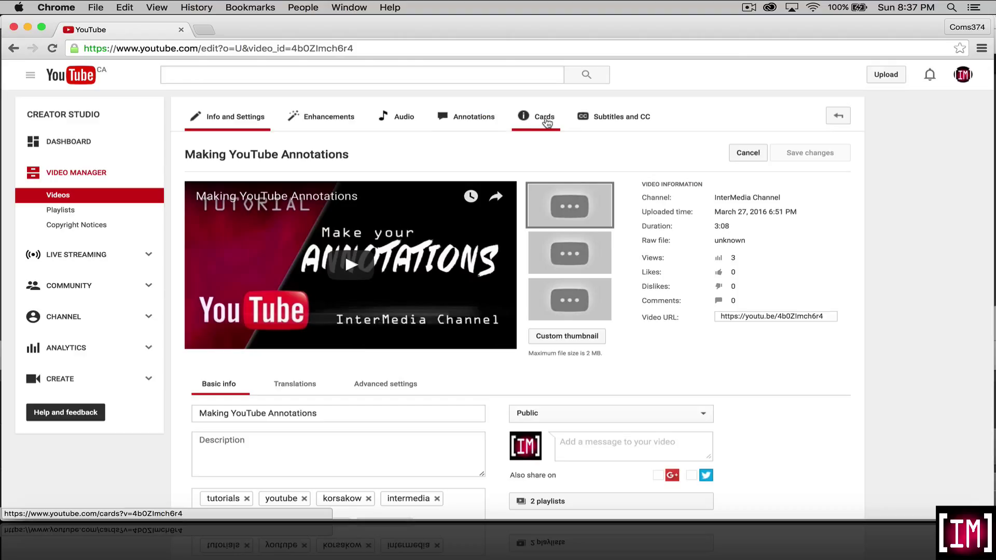
Switch the 'Making YouTube Annotations' edit page to its Cards editor.
click(545, 120)
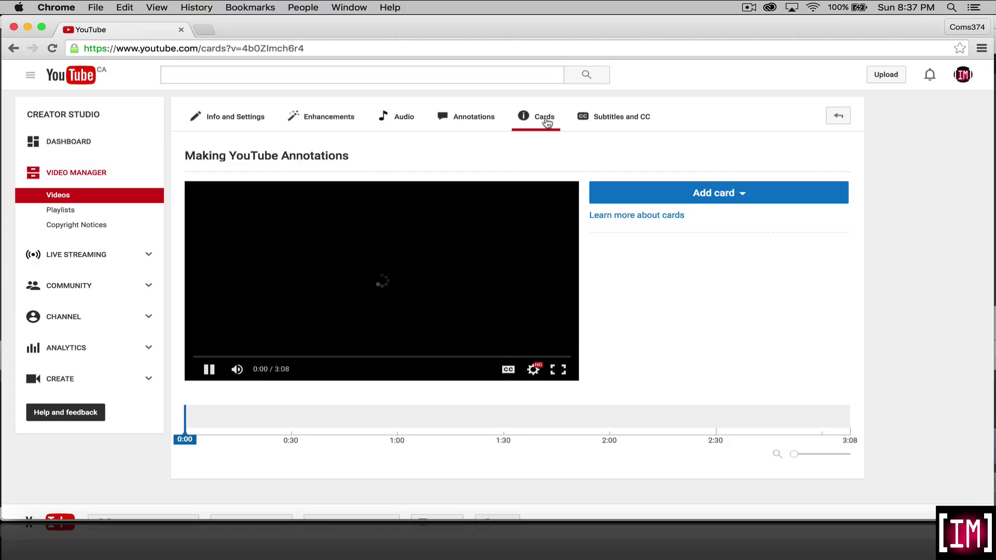
Seek the preview to 3:02 and show the Add card type menu.
click(212, 432)
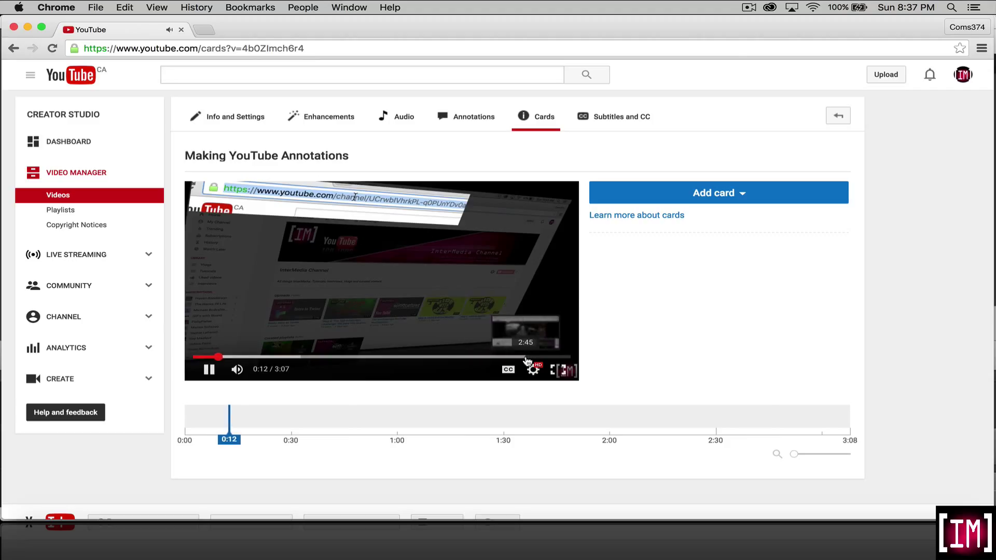
click(528, 359)
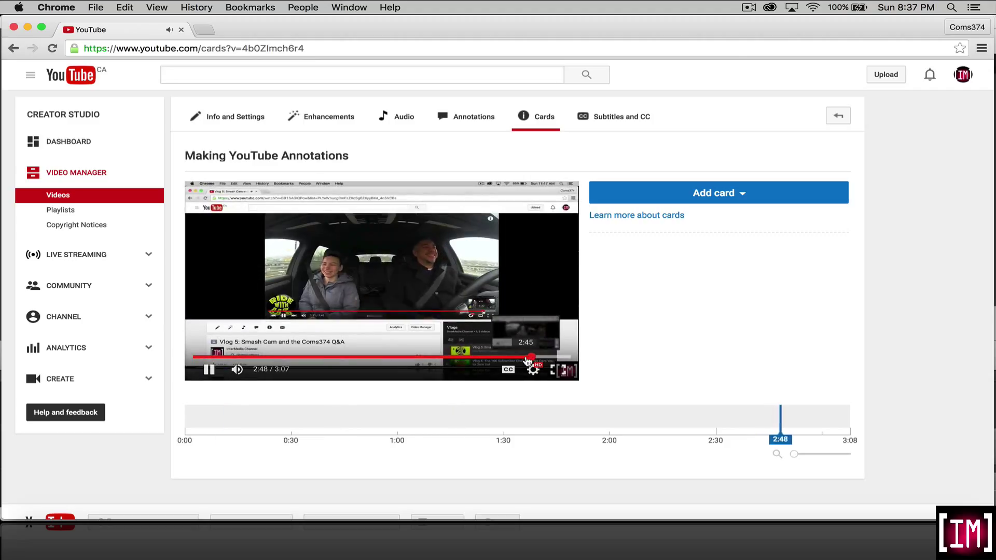
click(560, 359)
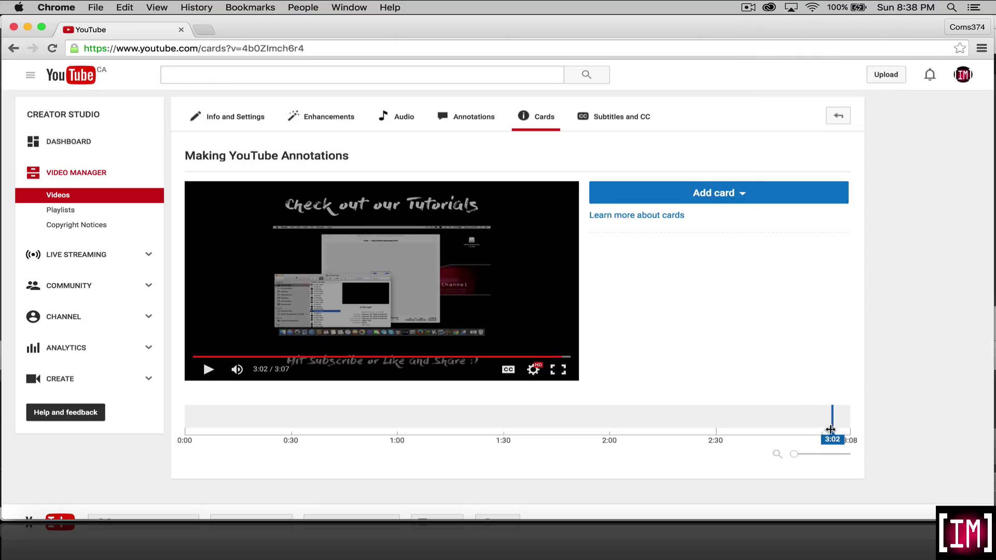
click(744, 196)
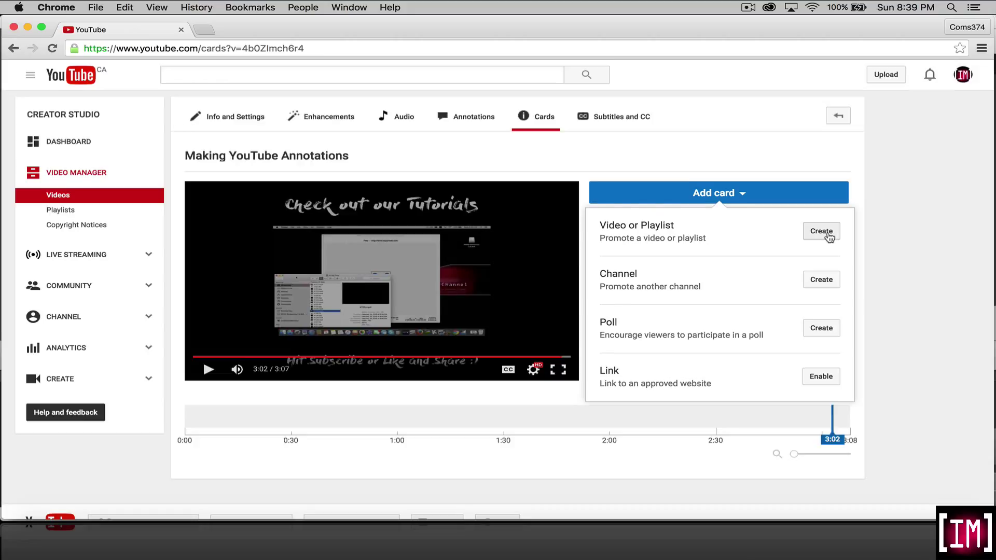
Create a Video or Playlist card for the 'Tutorials (All)' playlist.
click(822, 231)
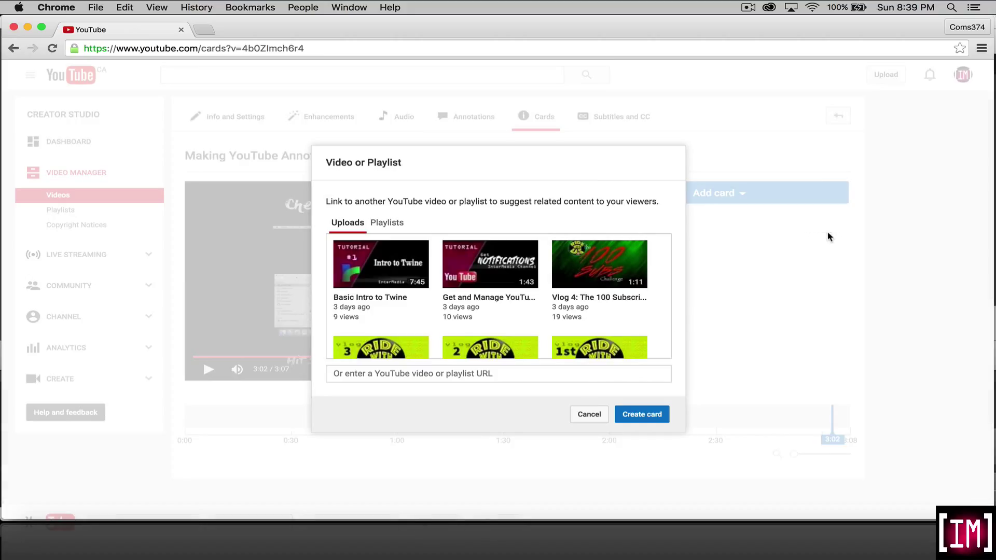
click(387, 223)
scroll(544, 309, down, 3)
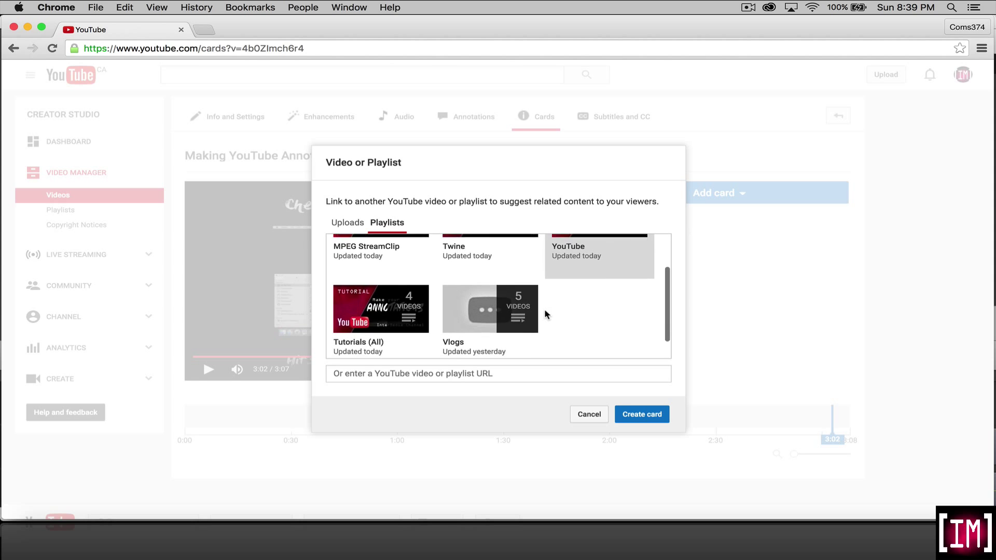
scroll(545, 313, up, 2)
scroll(544, 314, down, 2)
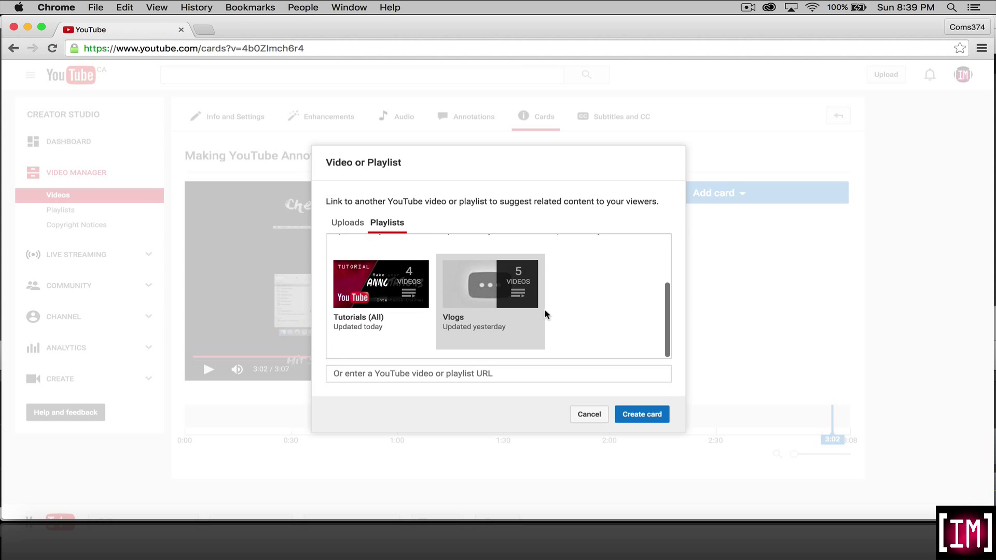
click(365, 295)
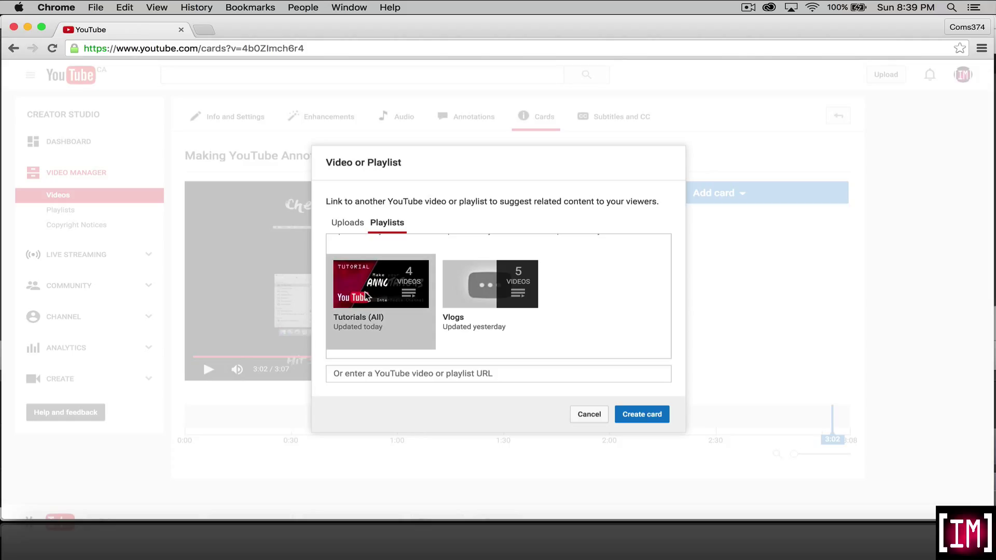
click(644, 418)
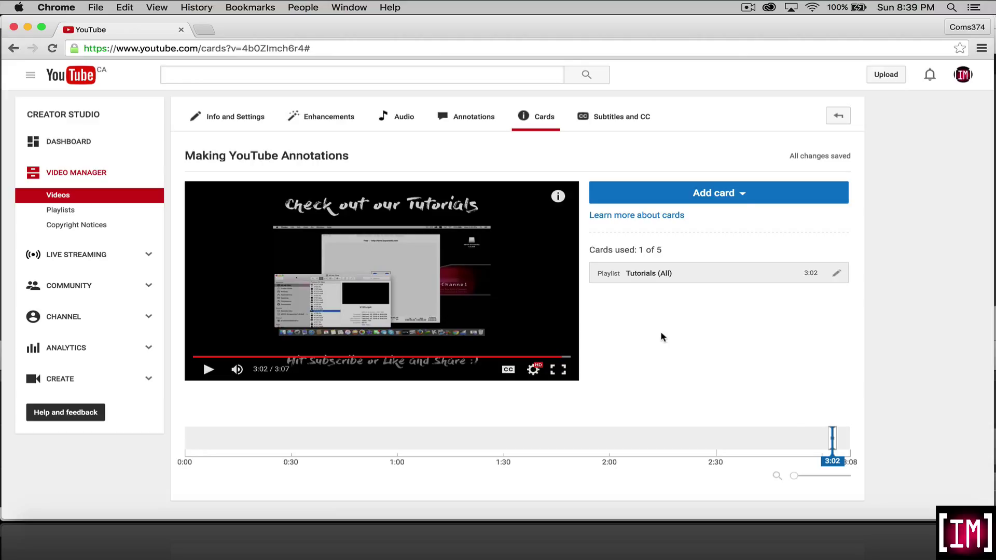
Reopen and close the card-type menu, then go to the YouTube home page.
click(743, 201)
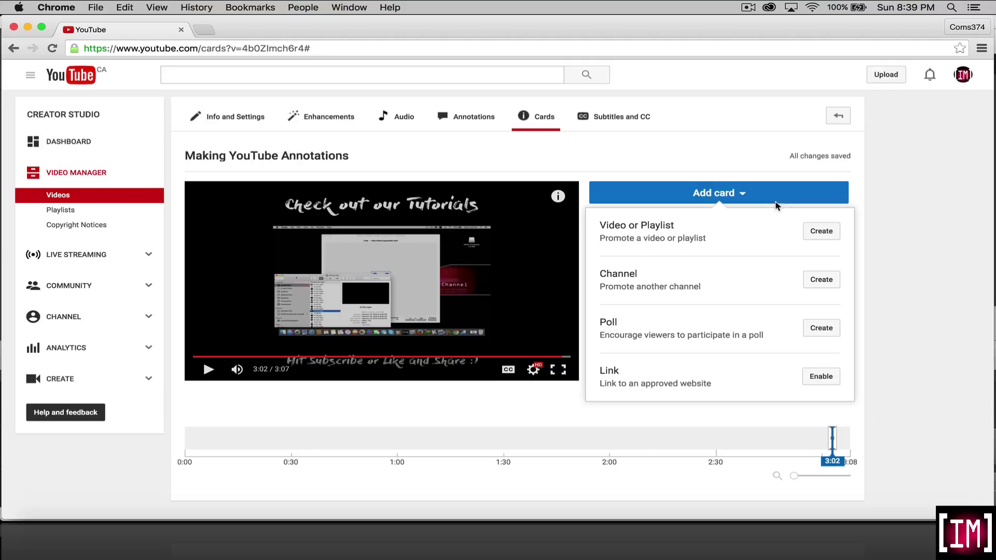
click(754, 196)
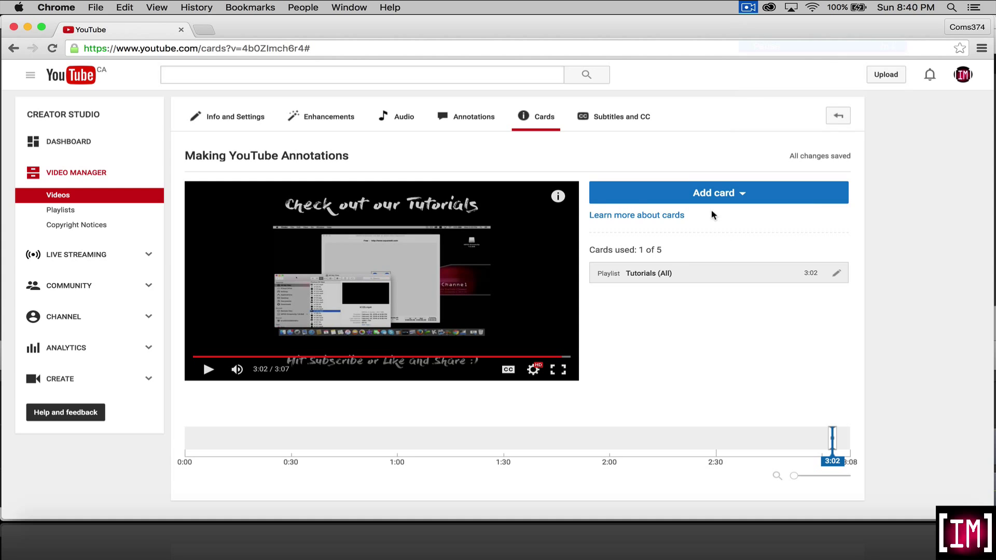
click(72, 75)
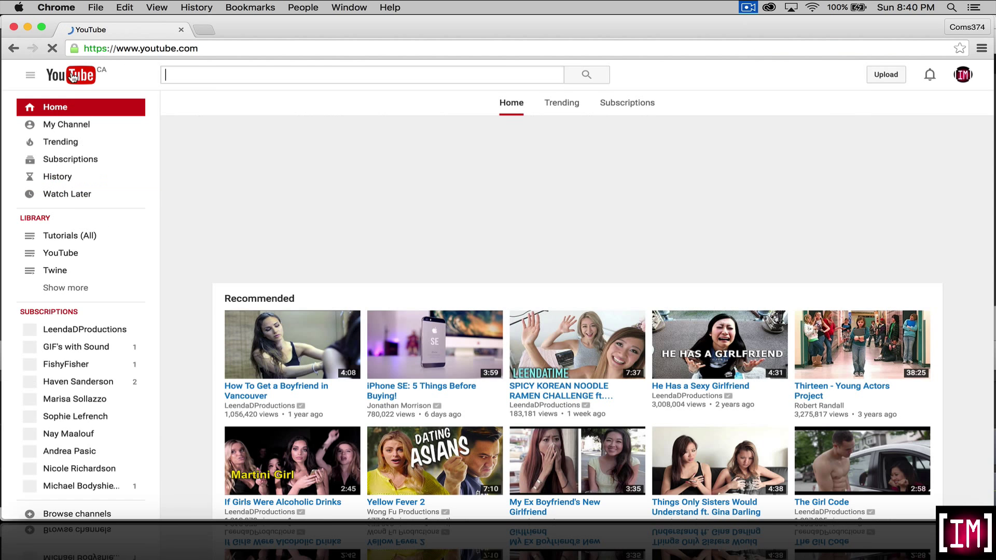
Reach 'Making YouTube Annotations' editing via InterMedia Channel and Video Manager.
click(68, 127)
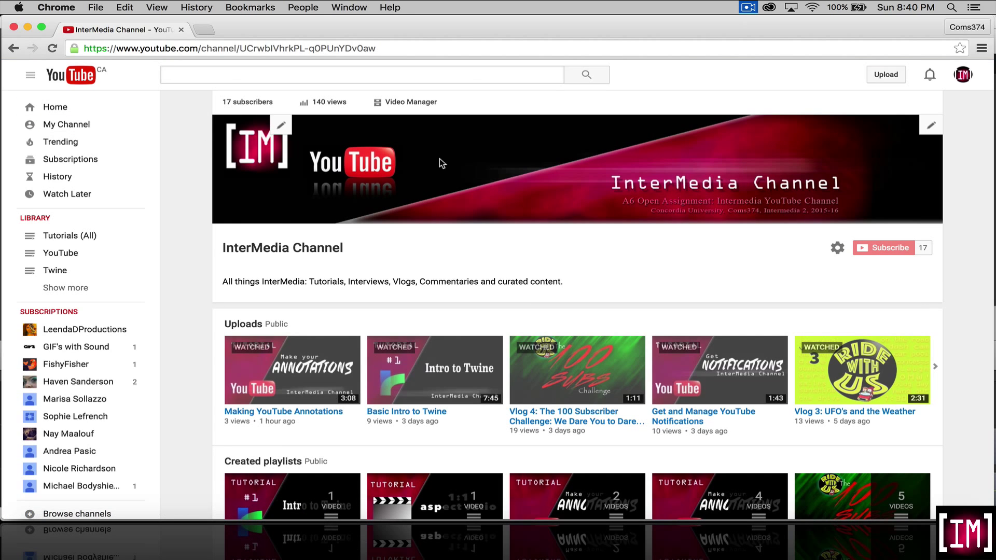
click(400, 104)
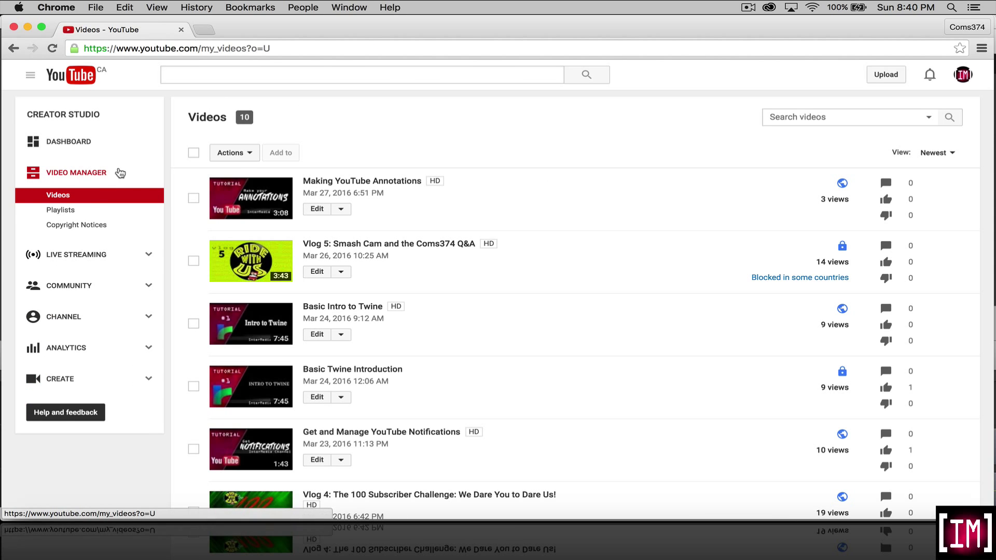
click(314, 211)
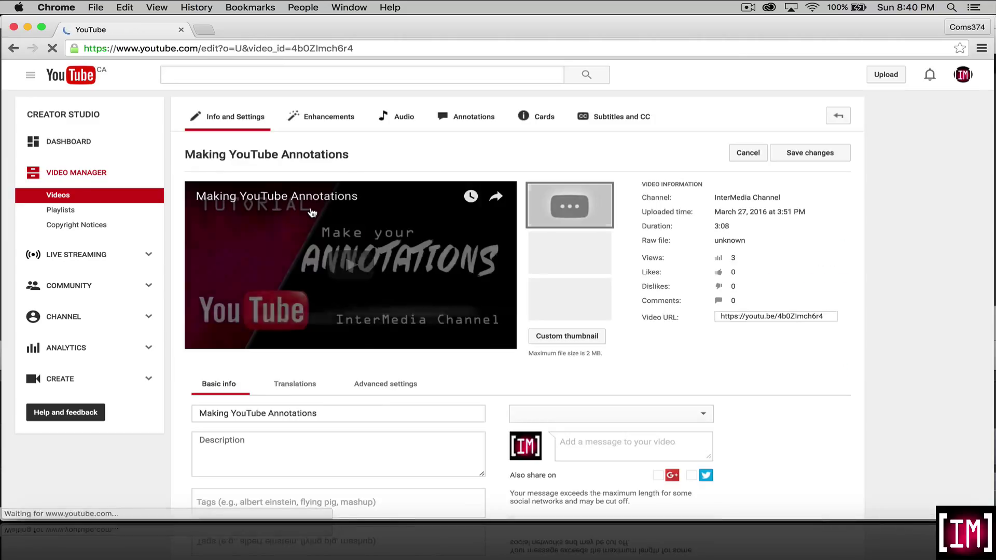
Play the video at lowered volume and open the 'Tutorials (All)' card teaser.
click(351, 262)
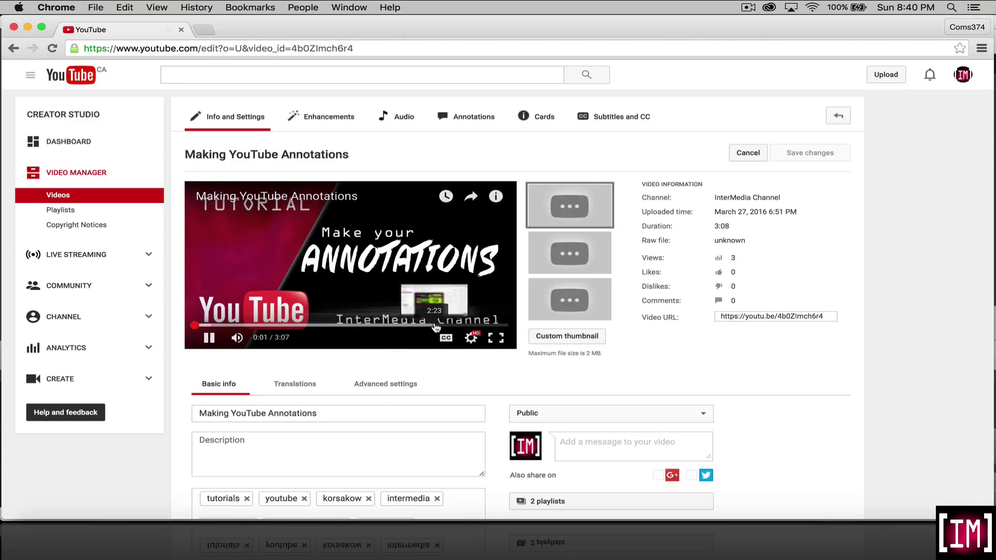
key(XF86AudioLowerVolume)
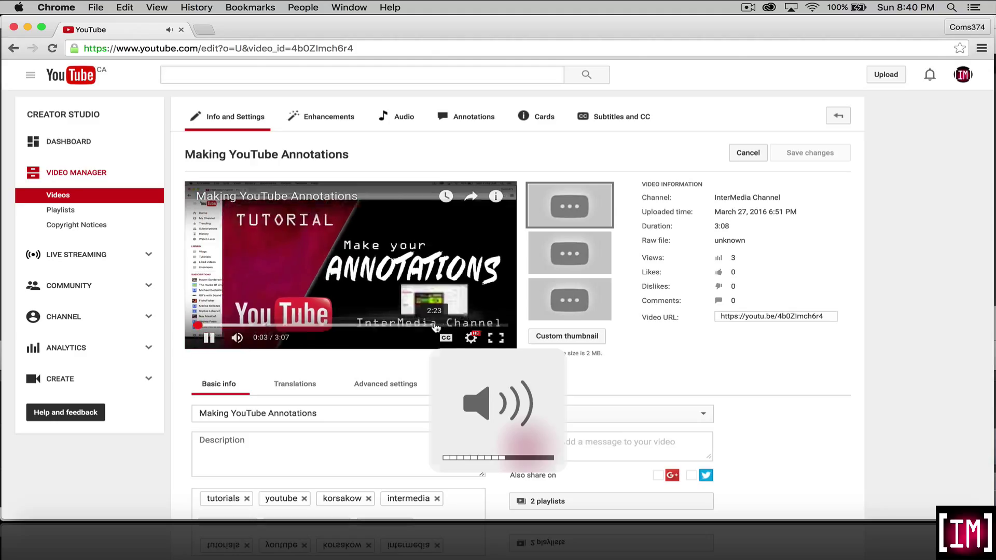
key(XF86AudioLowerVolume)
key(XF86AudioLowerVolume)
key(XF86AudioLowerVolume)
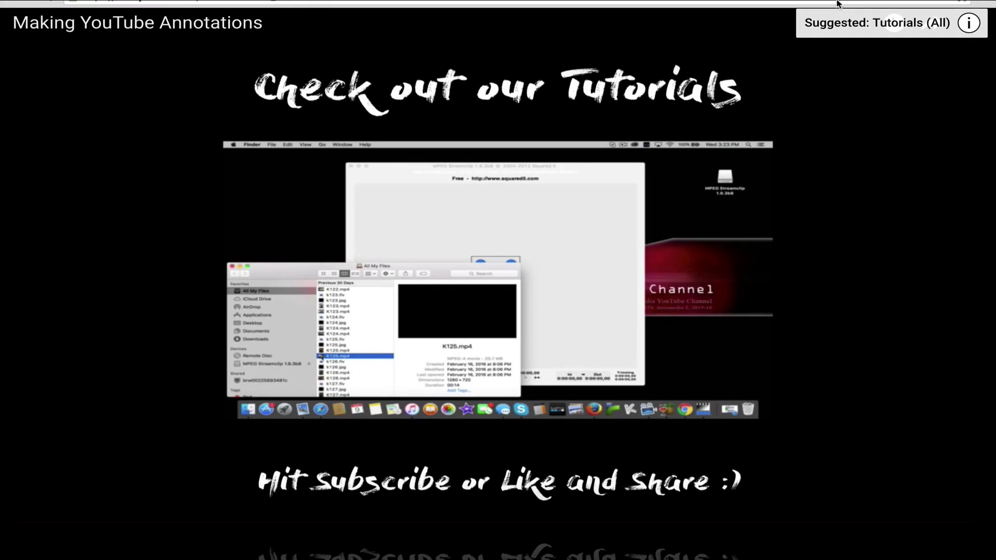
click(862, 32)
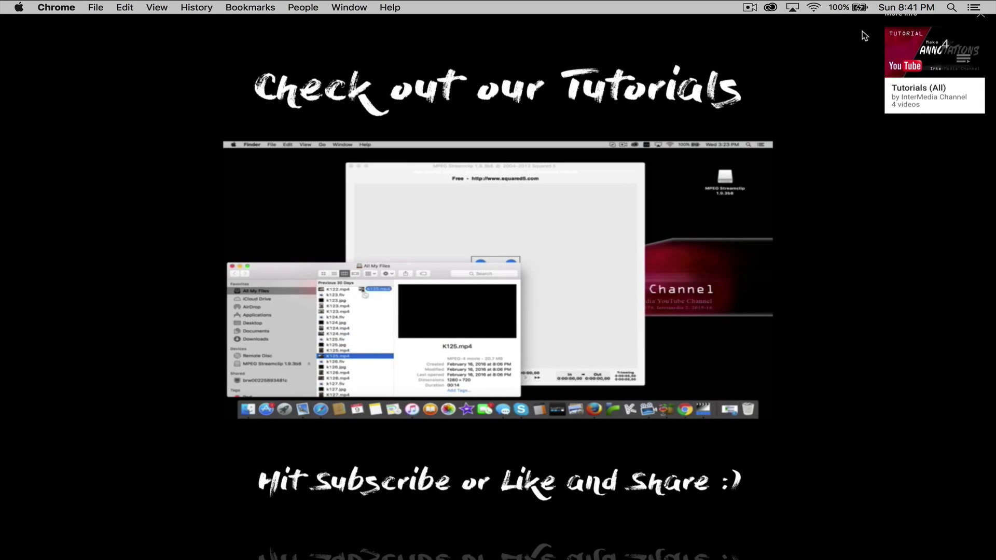